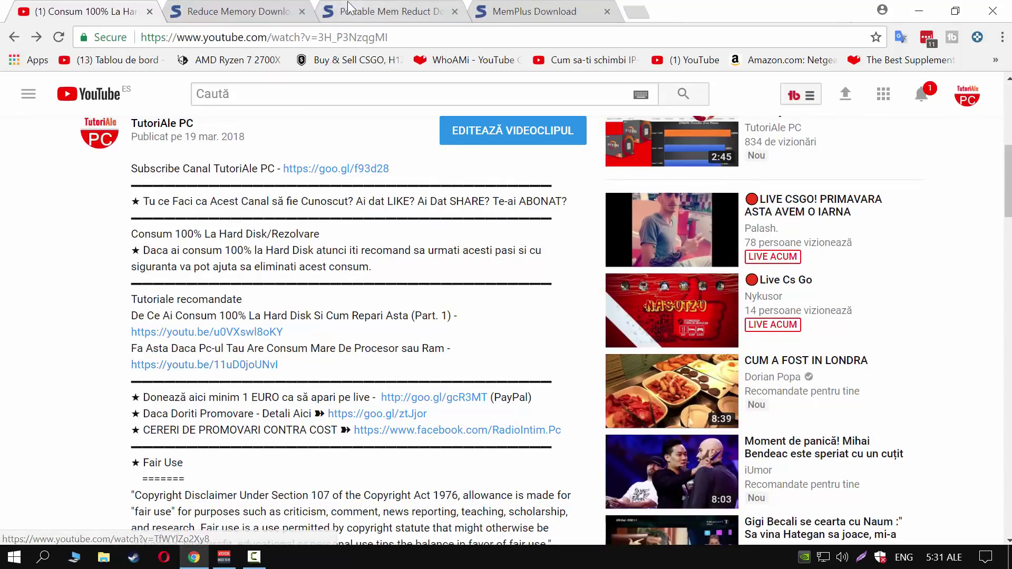
Download Reduce Memory from its Softpedia page via External mirror 1 and save the ZIP to the desktop as ReduceMemoryfggf.
left_click(211, 8)
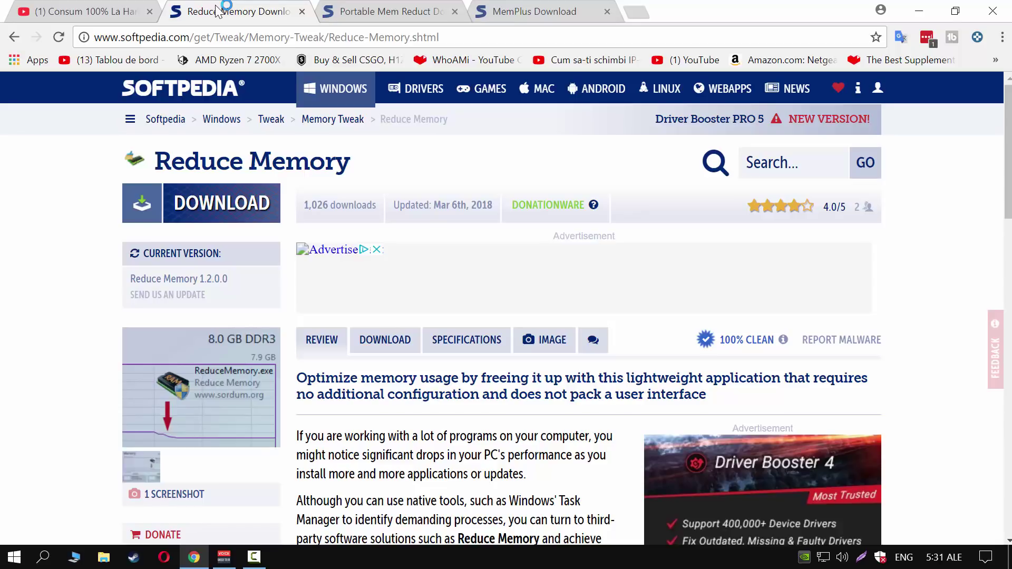
left_click(532, 11)
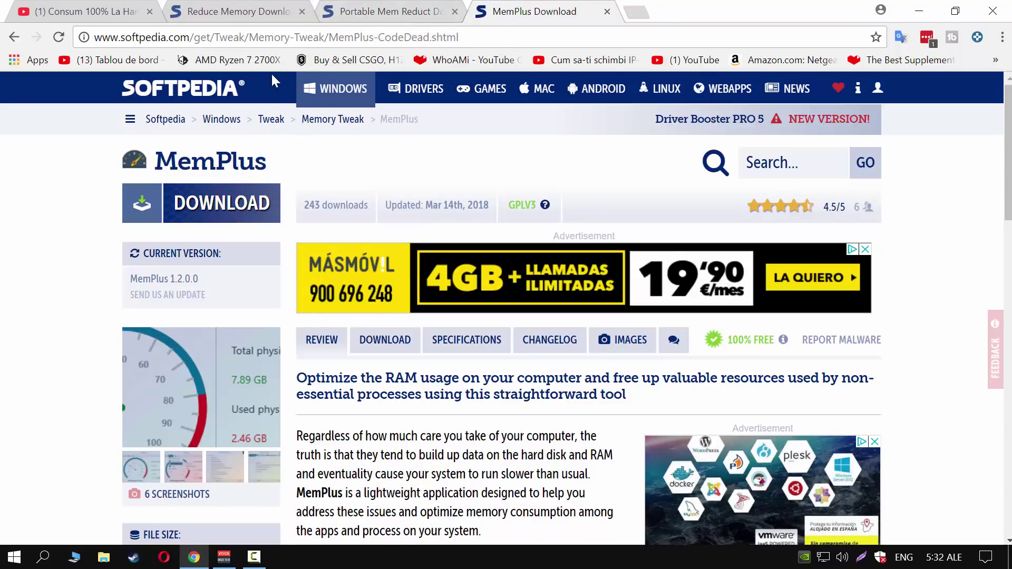
left_click(241, 12)
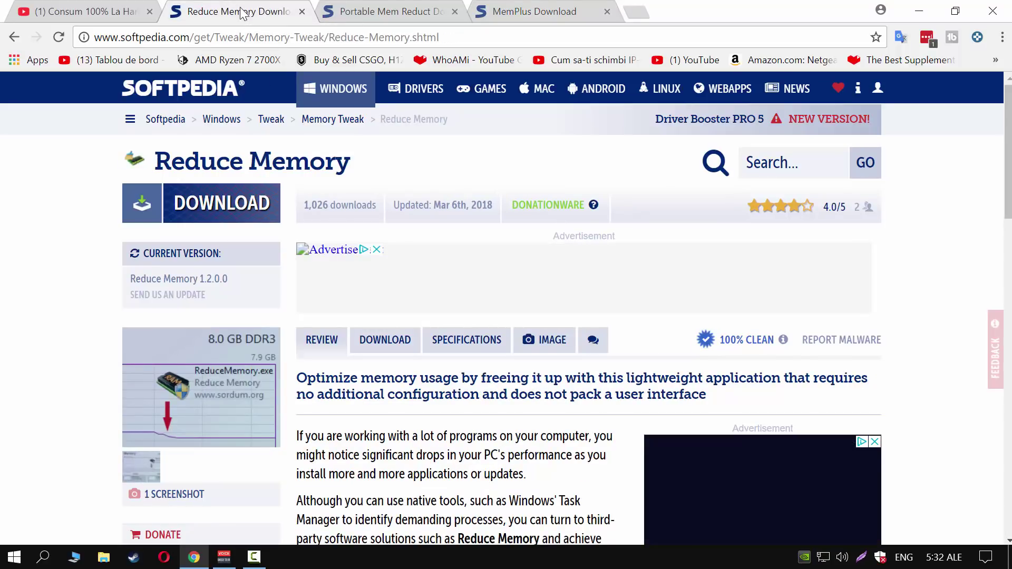
left_click(221, 202)
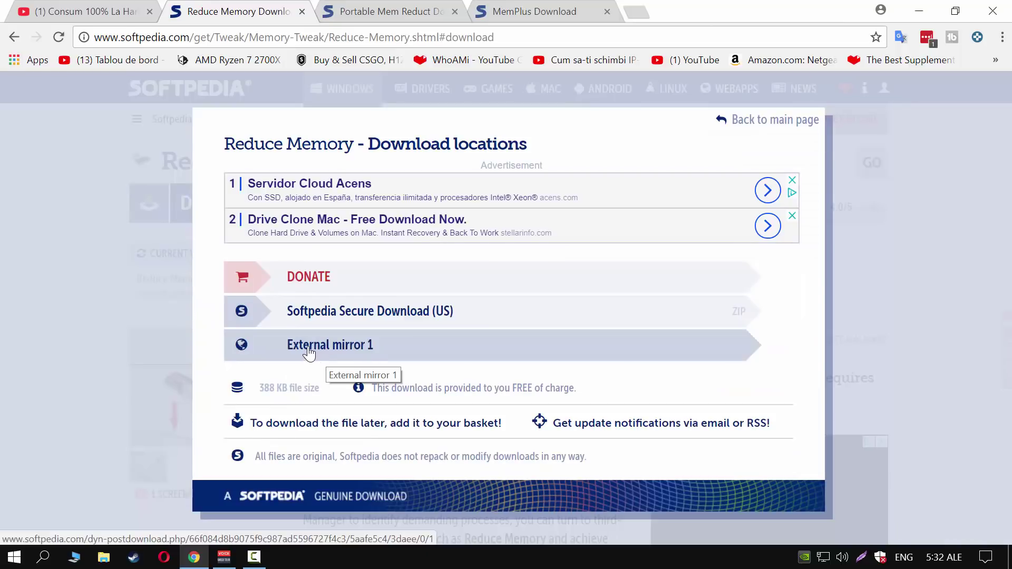
left_click(308, 347)
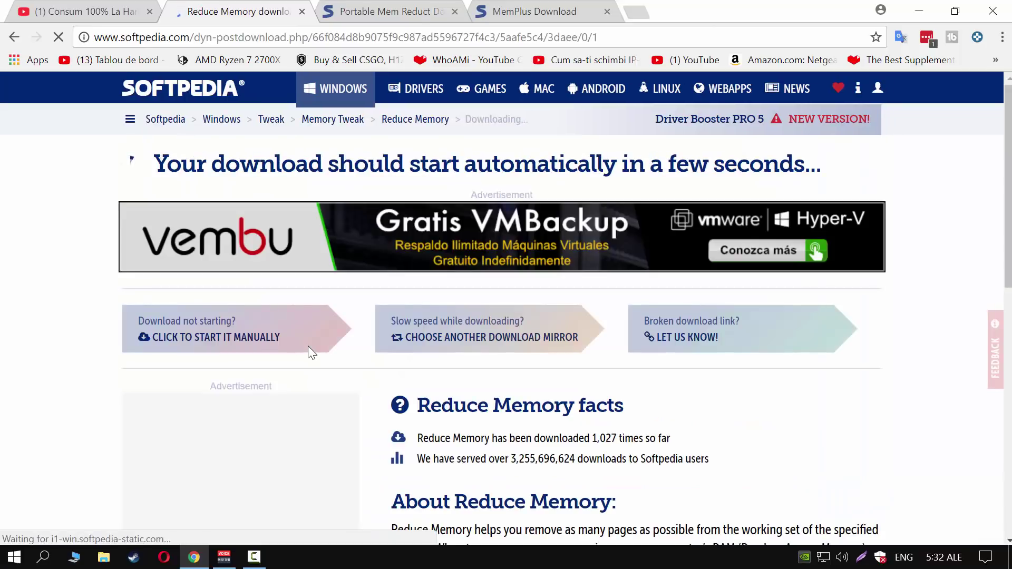
left_click(238, 333)
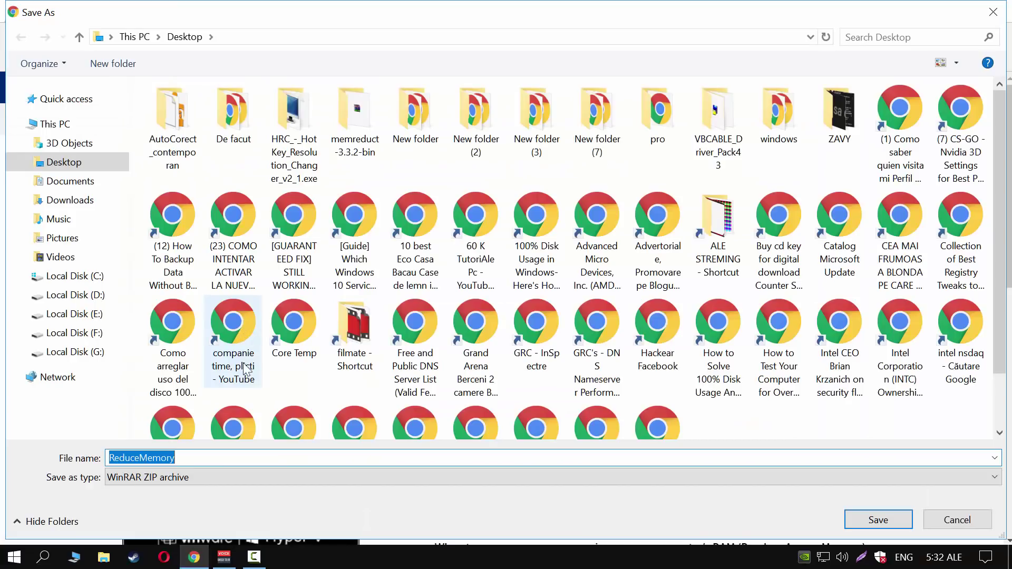
left_click(503, 455)
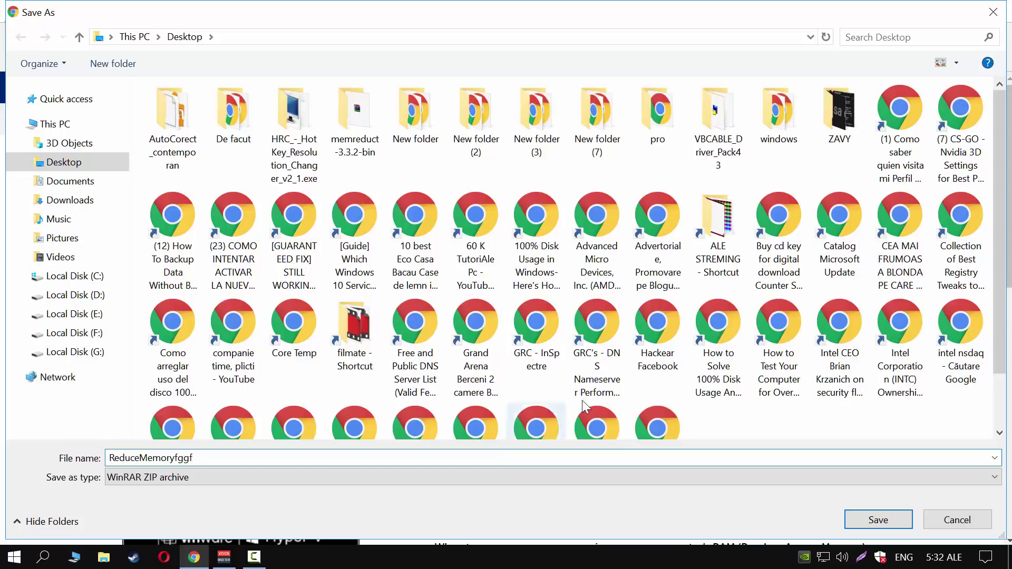
left_click(873, 515)
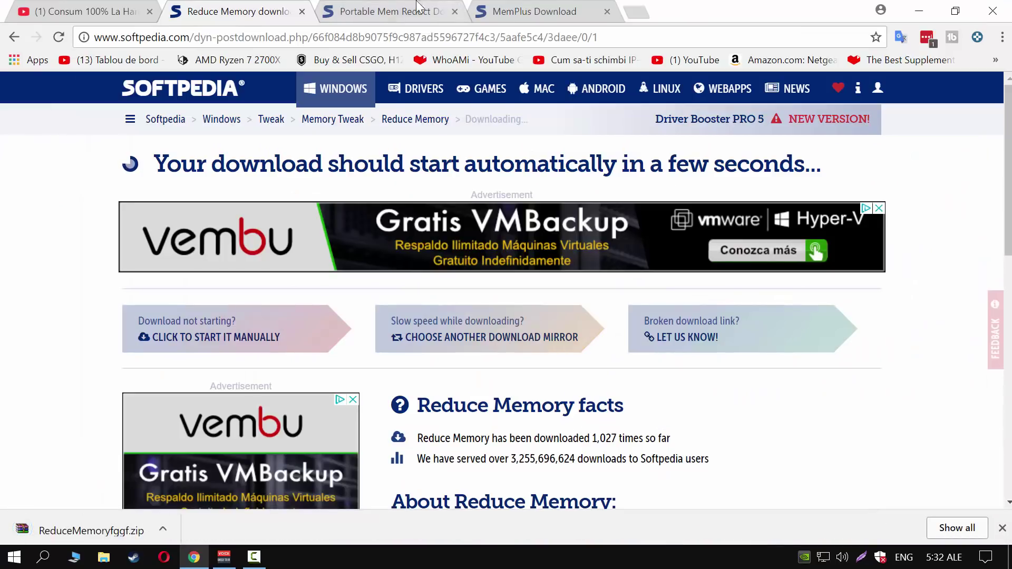
Download Portable Mem Reduct from its Softpedia page and save the ZIP to the desktop as memreduct-3.3.2-binhggh.
left_click(398, 10)
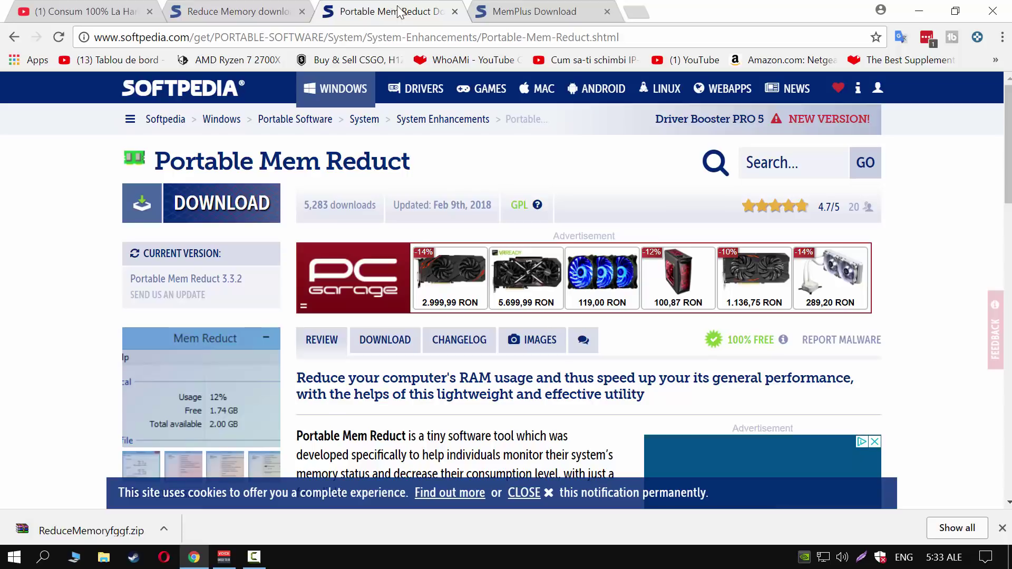
left_click(218, 207)
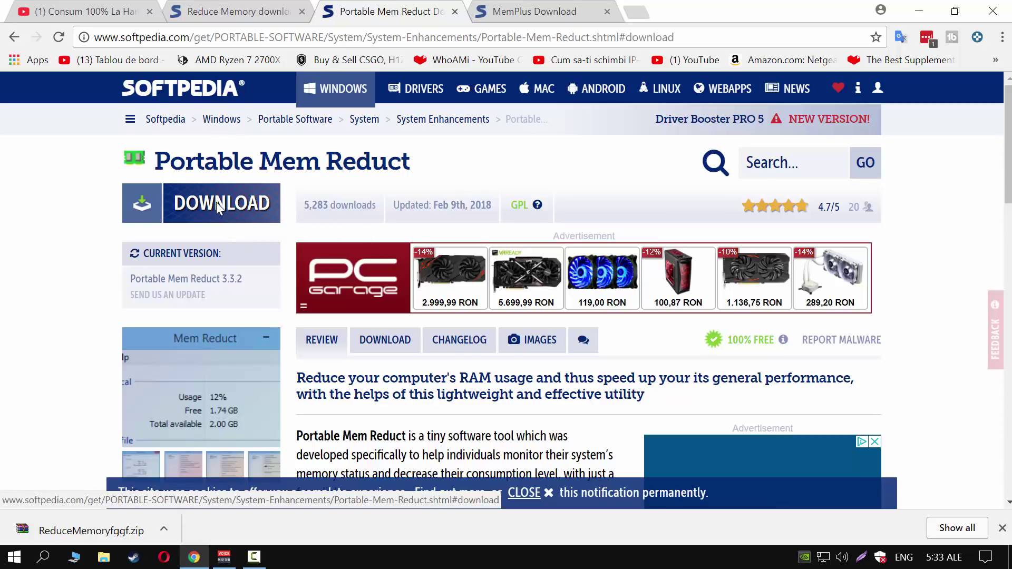
left_click(309, 309)
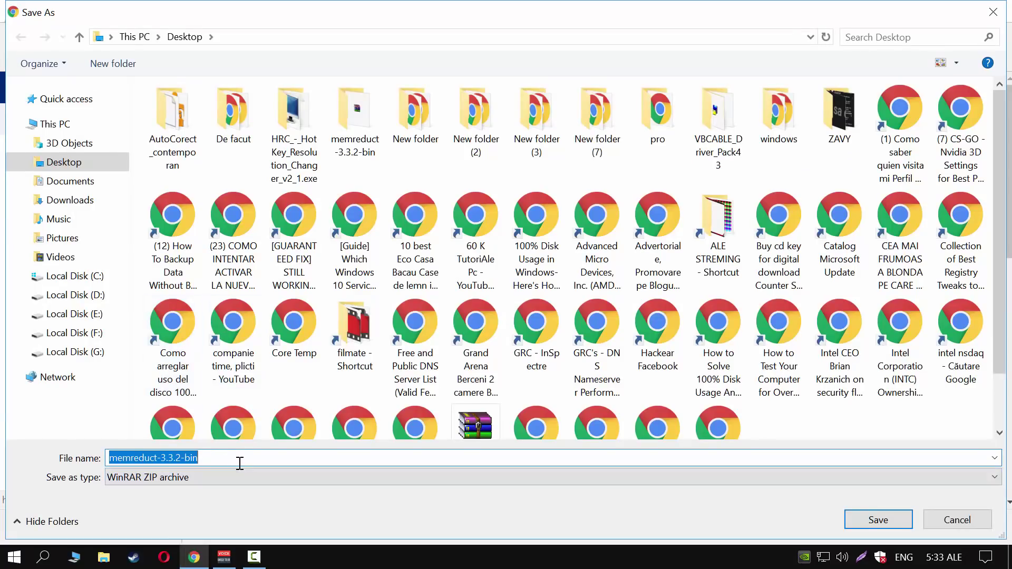
left_click(241, 455)
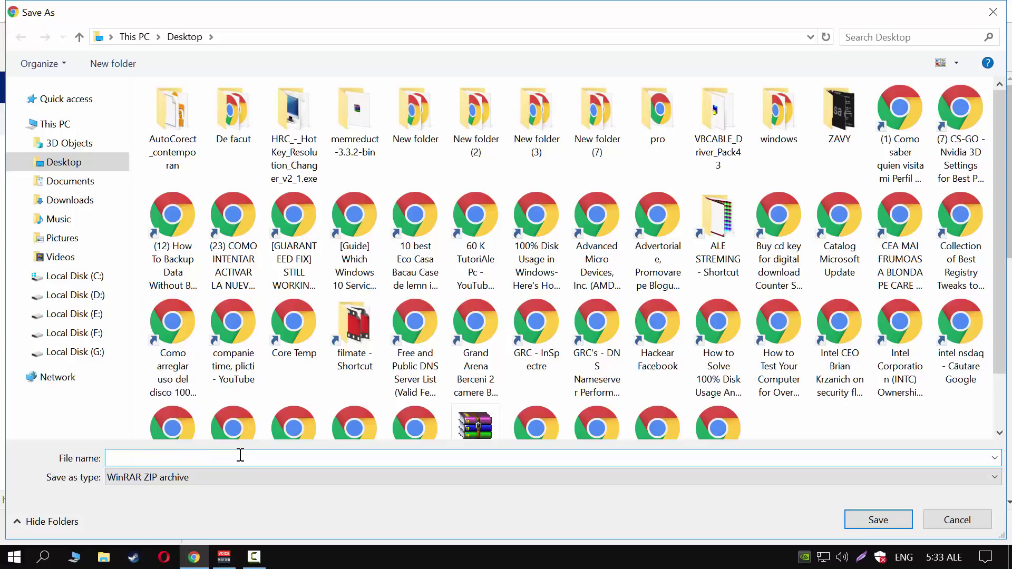
type("hggh")
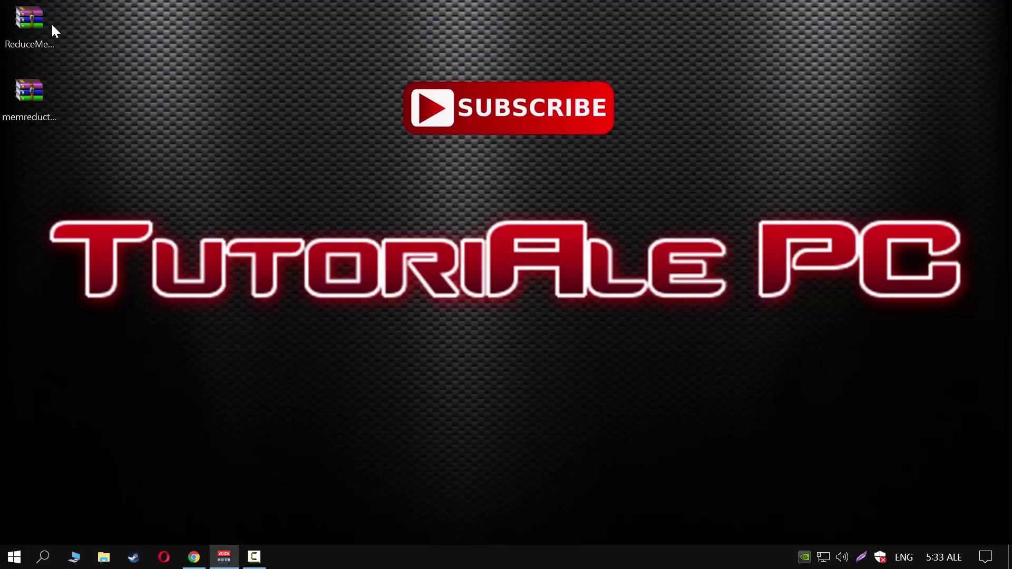
Extract the ReduceMemoryfggf and memreduct-3.3.2-binhggh archives on the desktop, each into its own folder.
right_click(35, 21)
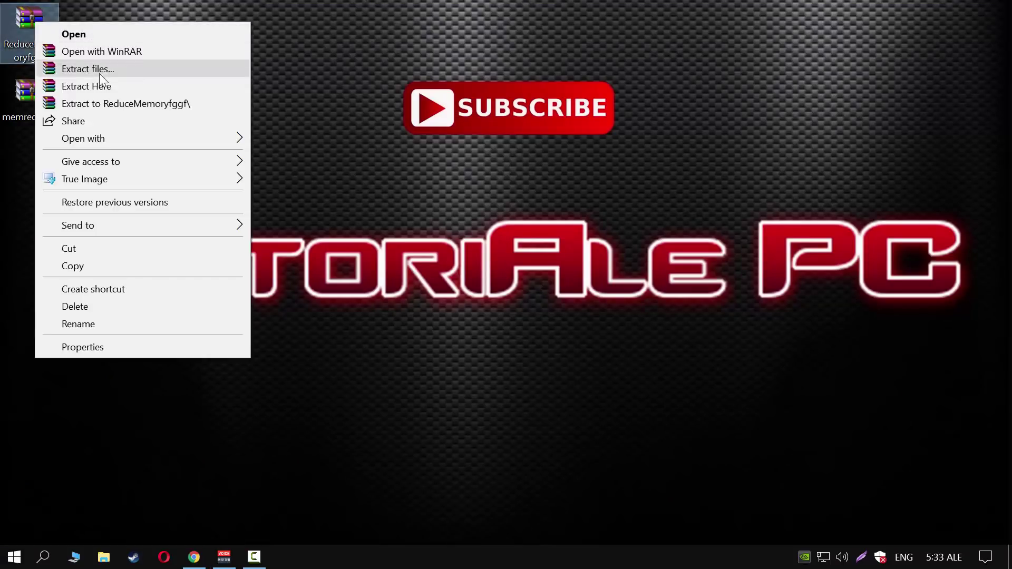
left_click(104, 105)
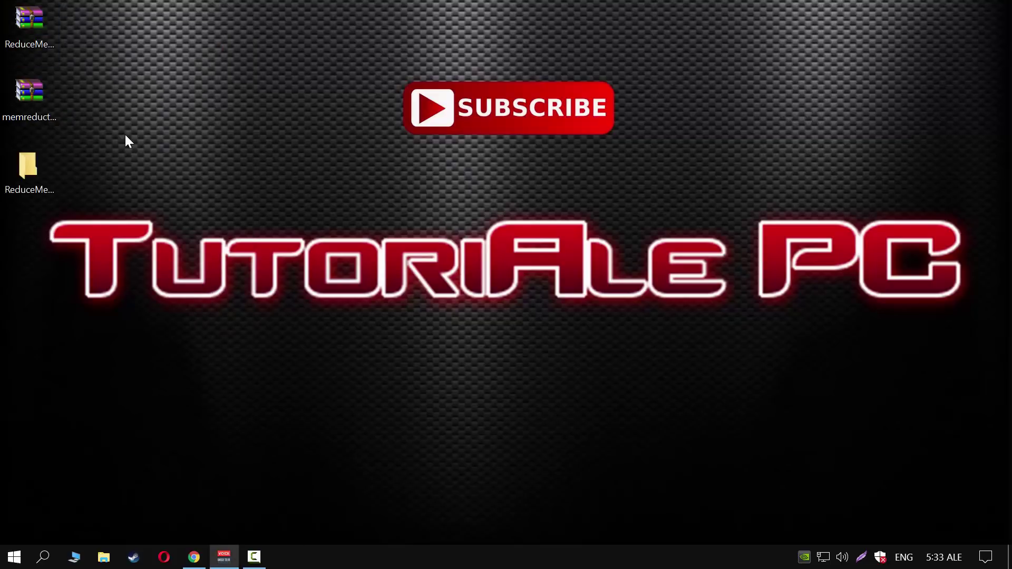
right_click(24, 96)
left_click(71, 178)
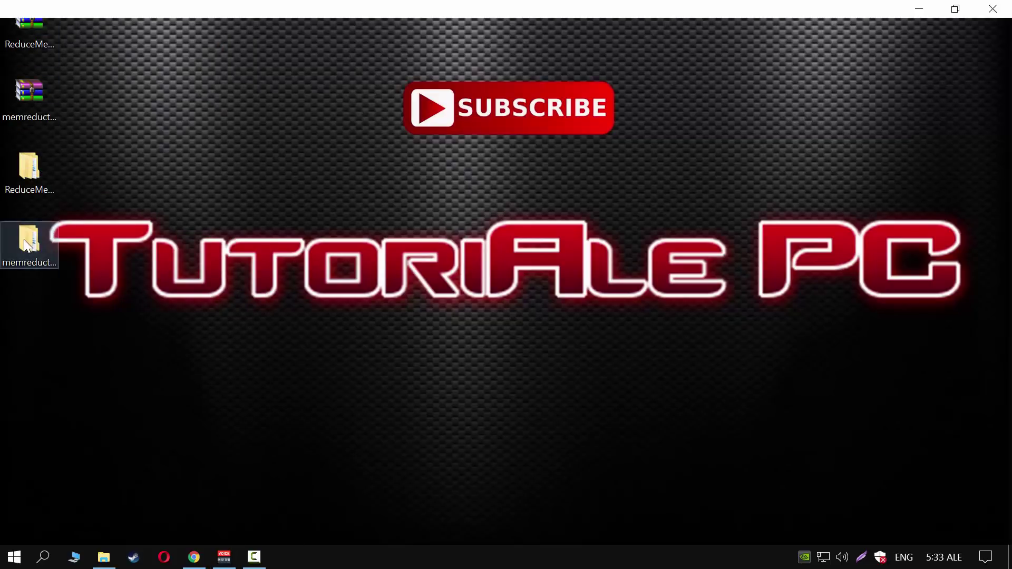
Open Task Manager and move its window clear of the desktop icons.
right_click(430, 564)
left_click(485, 481)
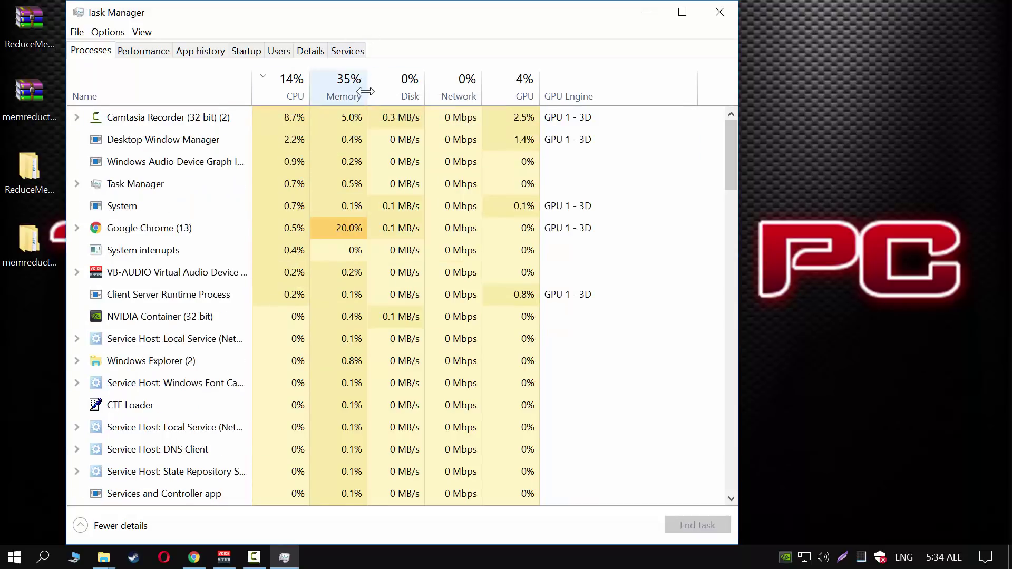
left_click_drag(395, 31, 626, 32)
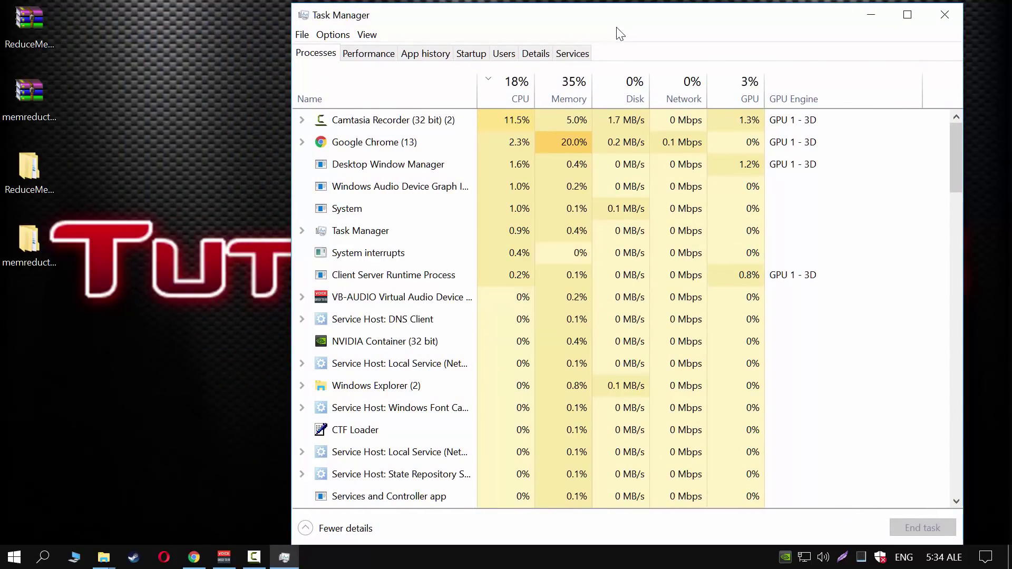
Run the ReduceMemory application from its extracted folder and clear the memory, minimizing the folder window to show Task Manager.
double_click(21, 171)
left_click(396, 101)
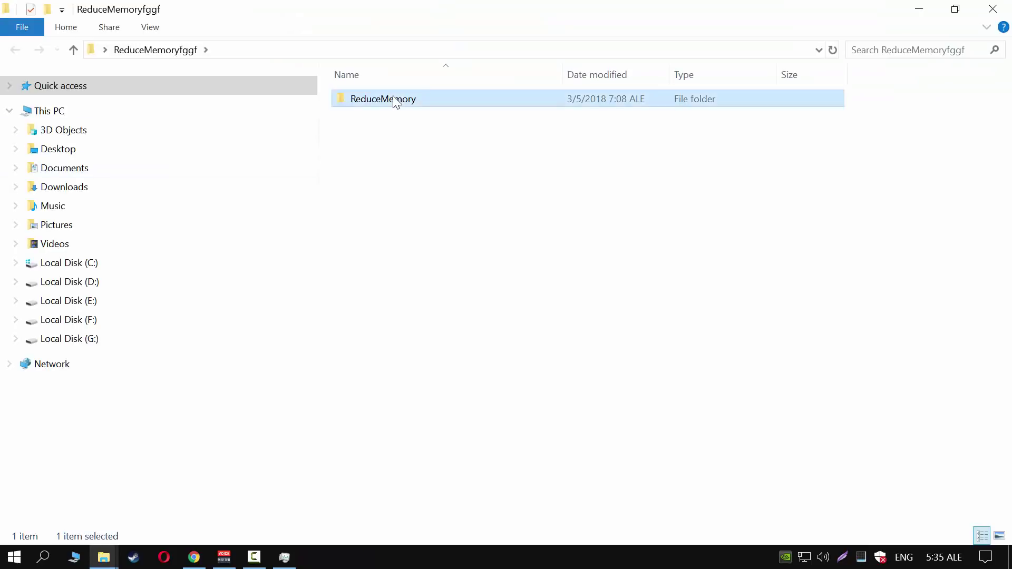
double_click(396, 101)
double_click(383, 100)
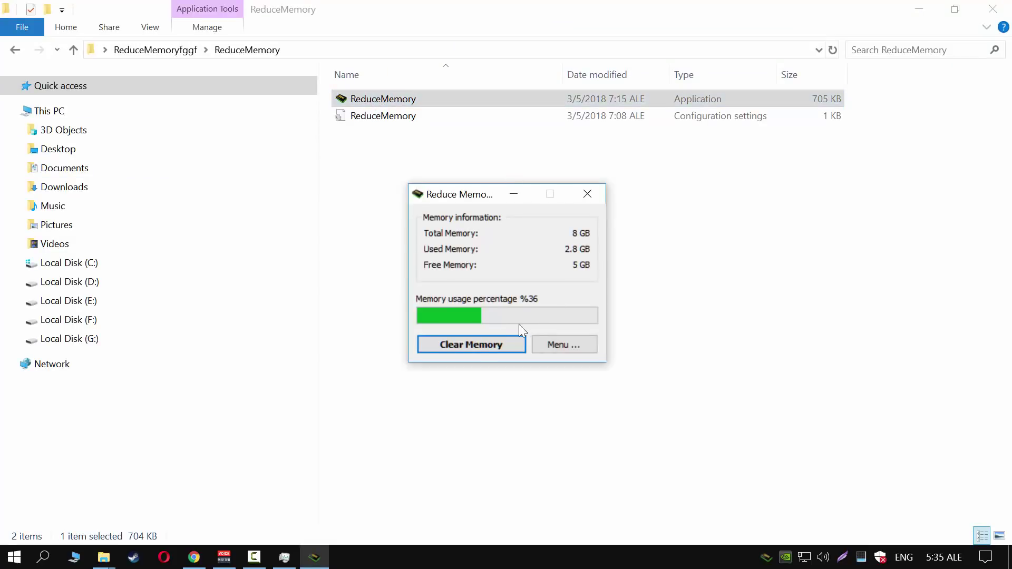
left_click(446, 345)
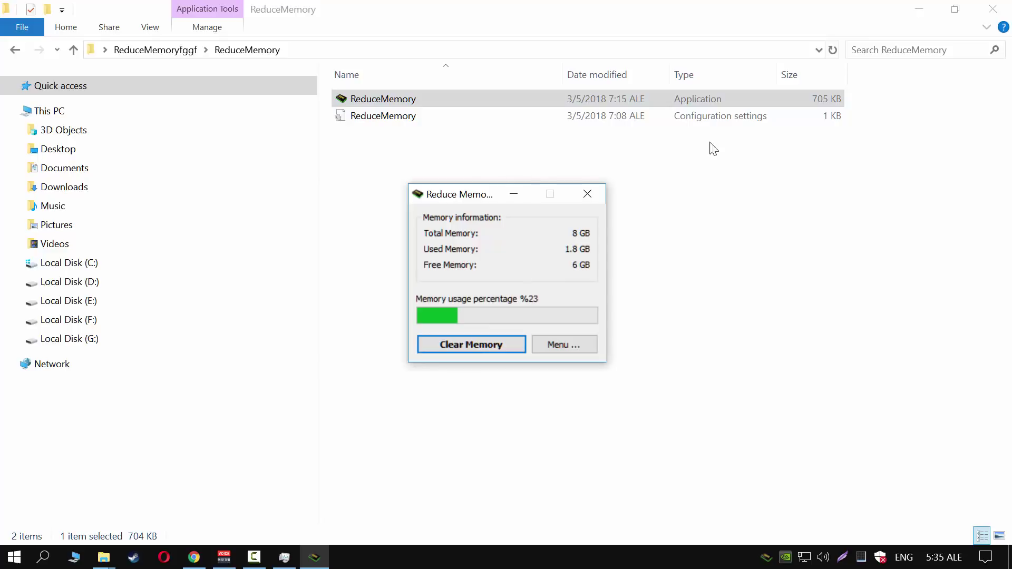
left_click(920, 10)
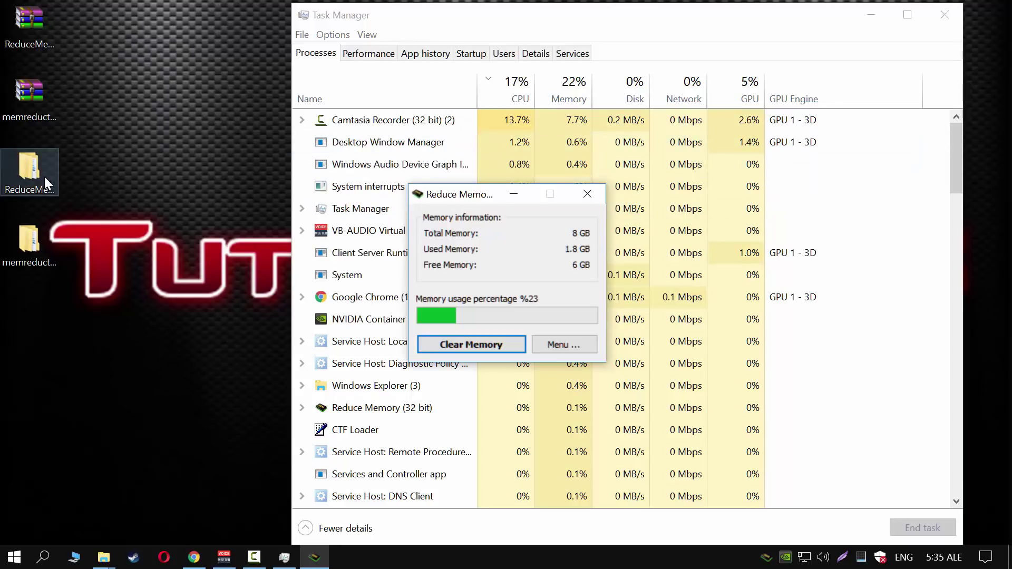
Run the memreduct application from the extracted memreduct 64 folder and clean the memory, confirming the operation.
double_click(38, 248)
double_click(377, 104)
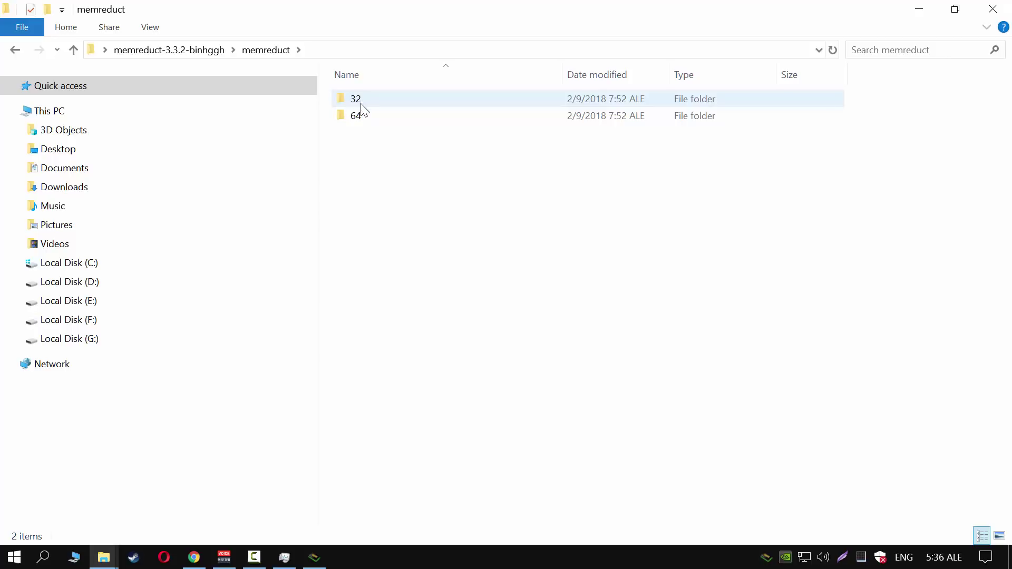
double_click(358, 120)
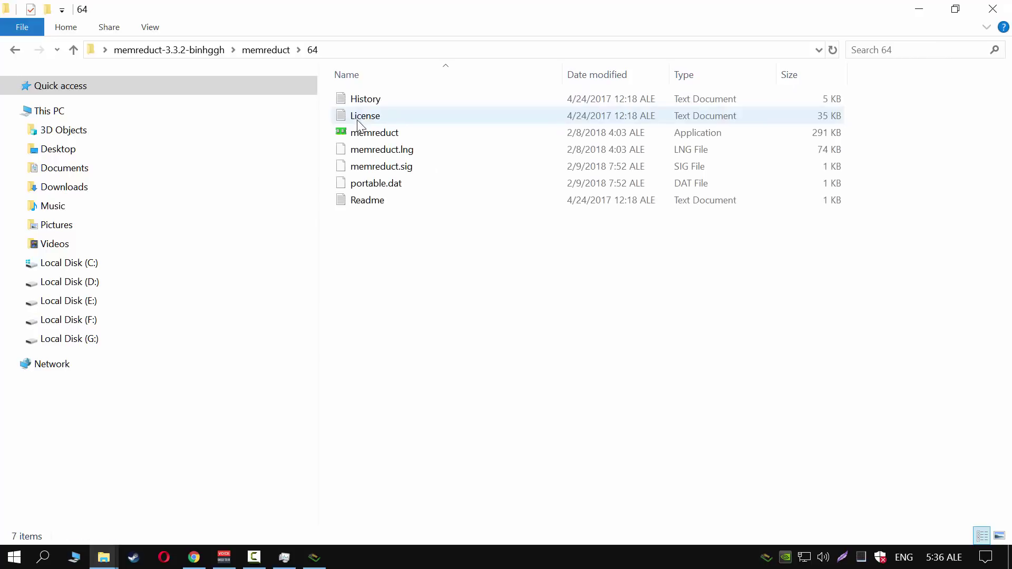
double_click(364, 136)
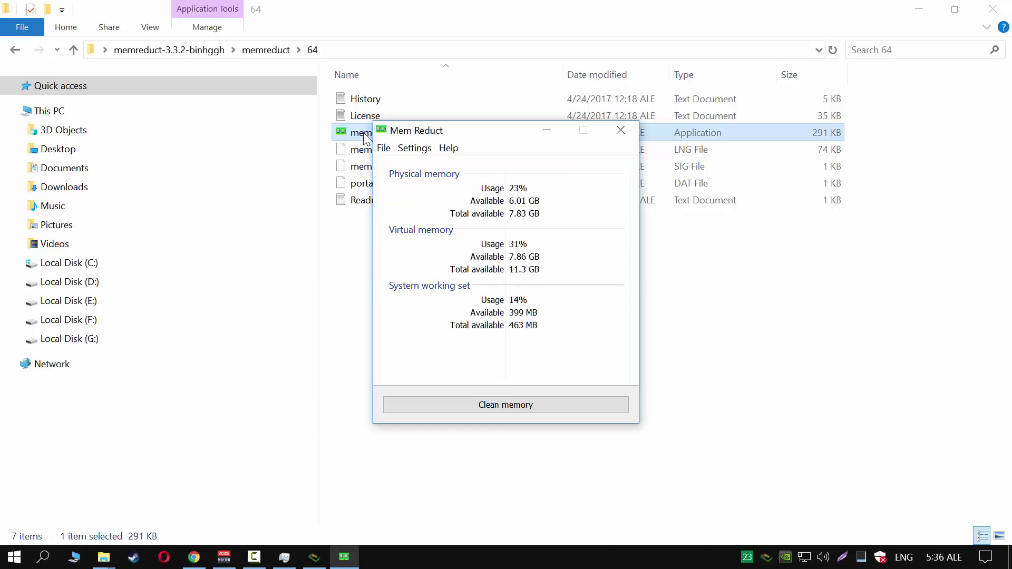
left_click(509, 411)
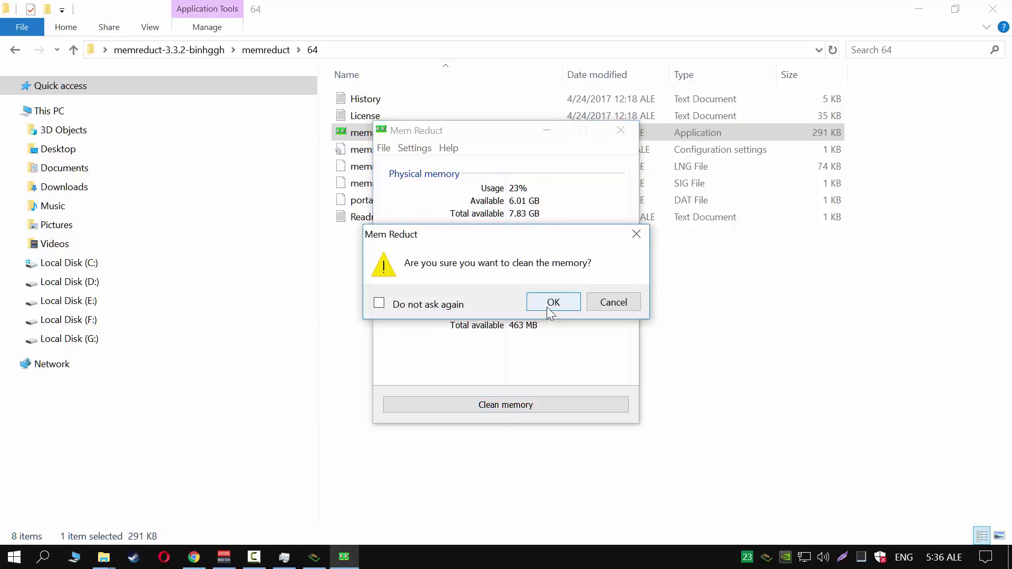
left_click(549, 302)
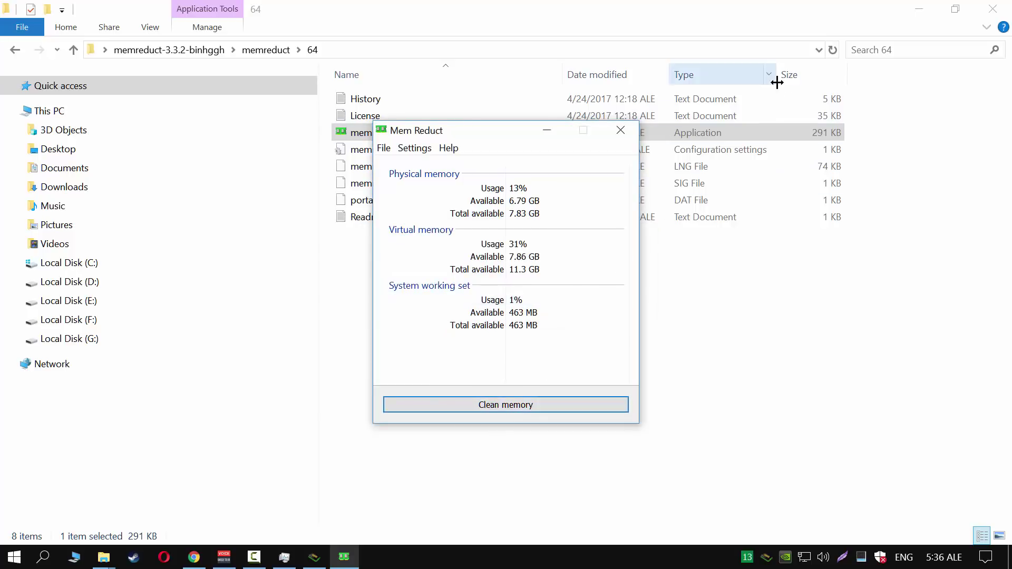
Exit Mem Reduct and Reduce Memory completely, and minimize the folder window to return to Task Manager.
left_click(620, 130)
right_click(747, 557)
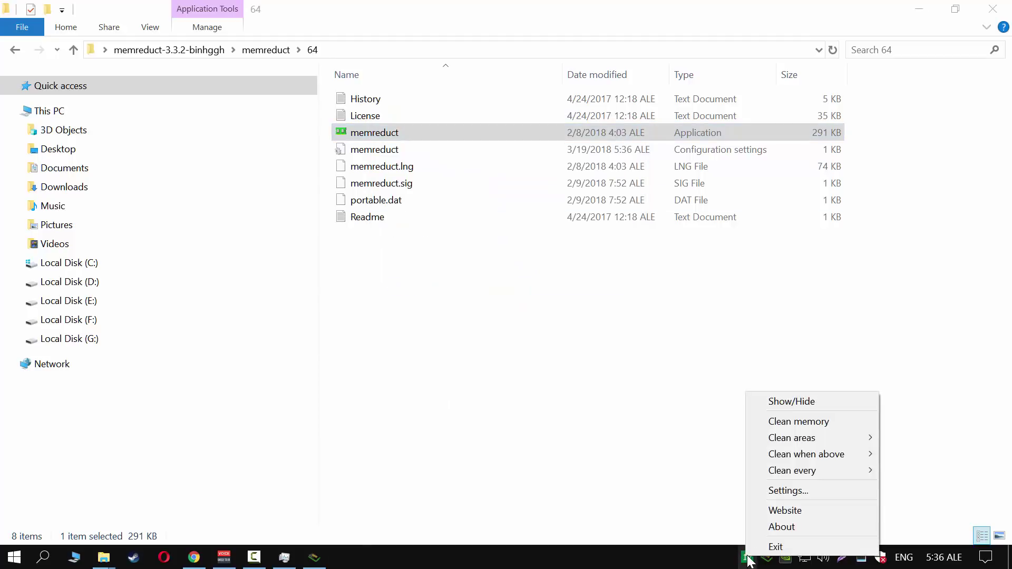
left_click(765, 551)
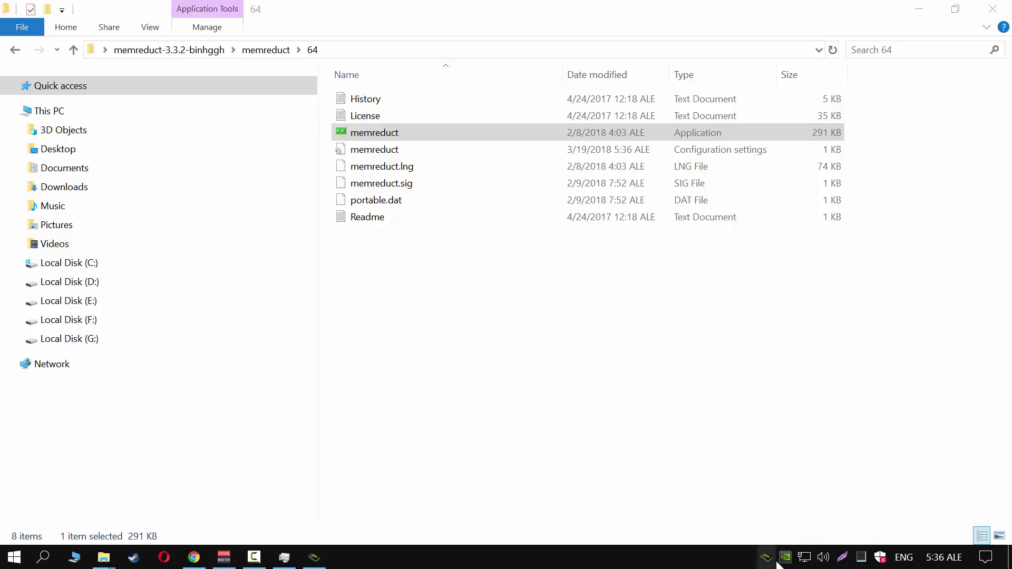
right_click(766, 557)
left_click(835, 546)
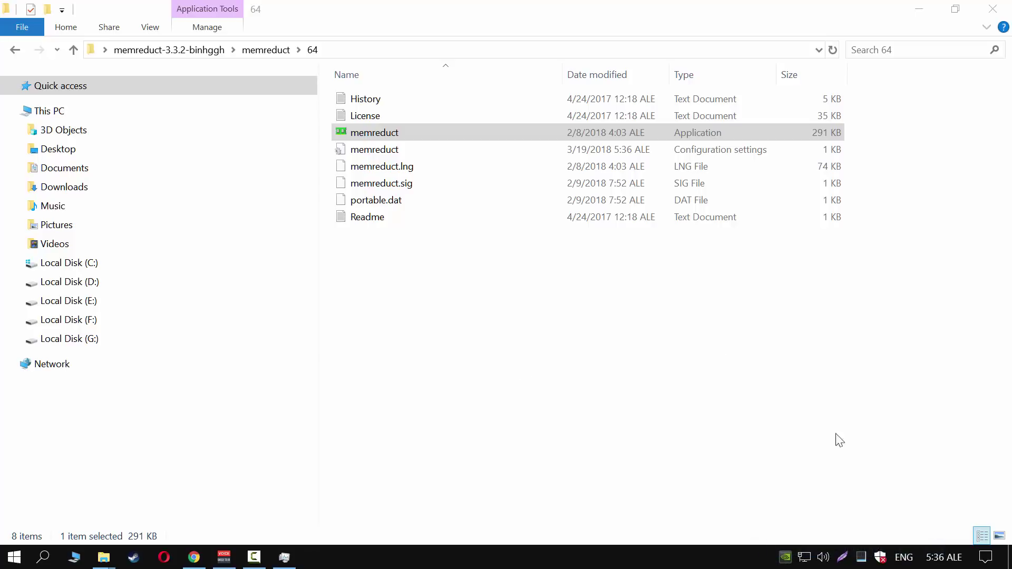
left_click(919, 9)
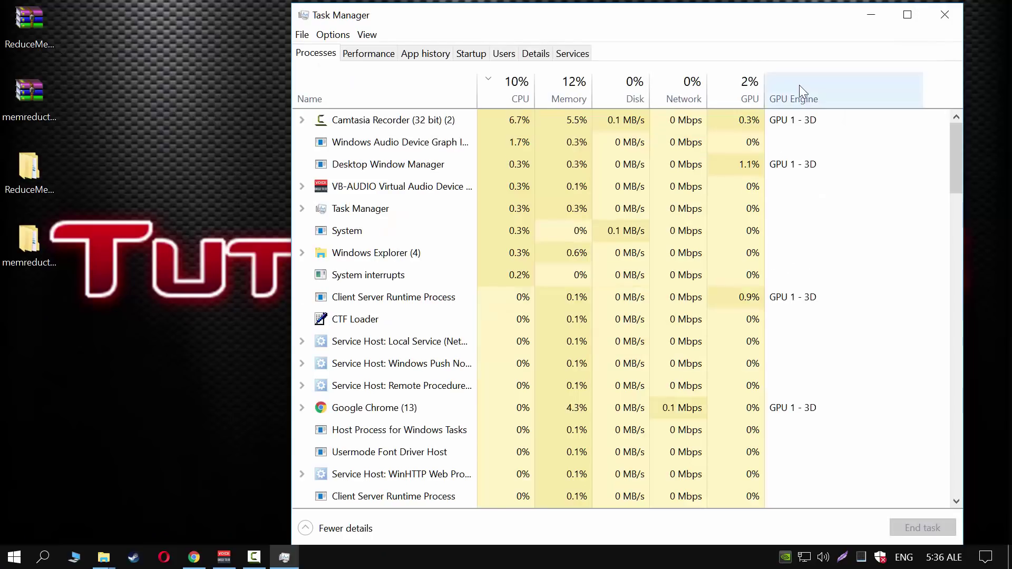